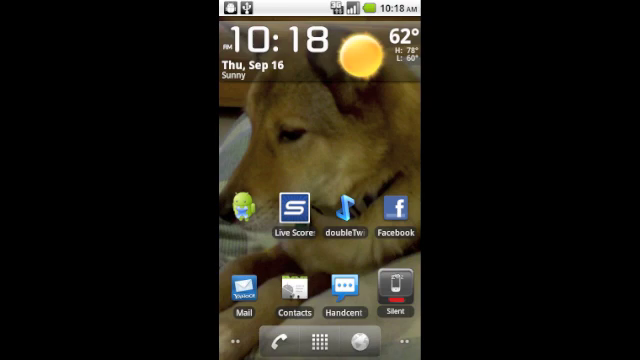
Launch Yahoo! Mail from the home screen and bring up its action menu over the folders
click(243, 290)
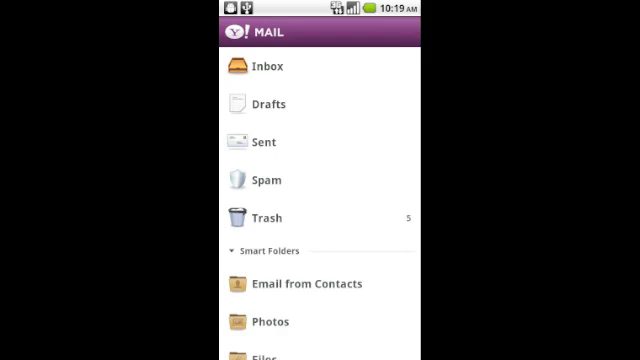
key(Menu)
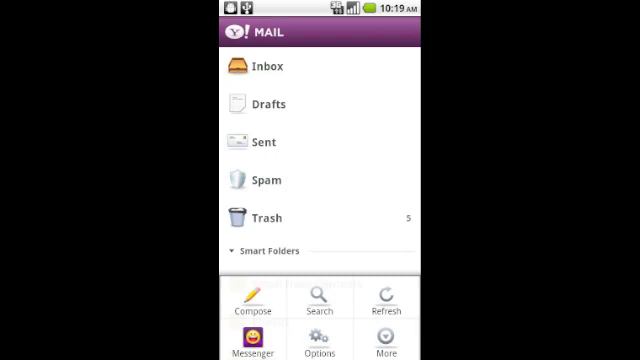
Choose Options from the action menu to reach the Yahoo! Mail settings screen
click(319, 342)
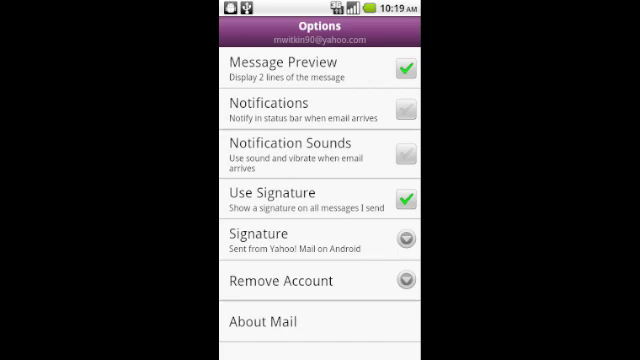
Enable status bar Notifications for new email and open the Signature editor
click(406, 109)
click(320, 240)
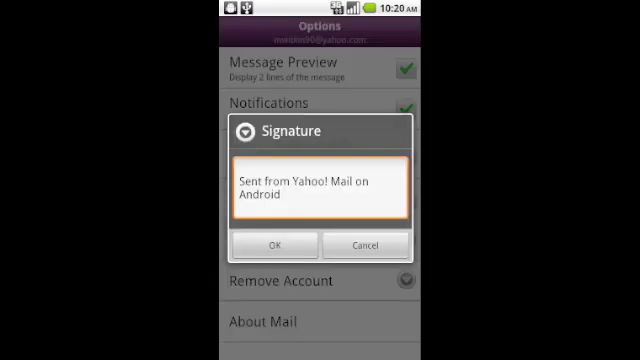